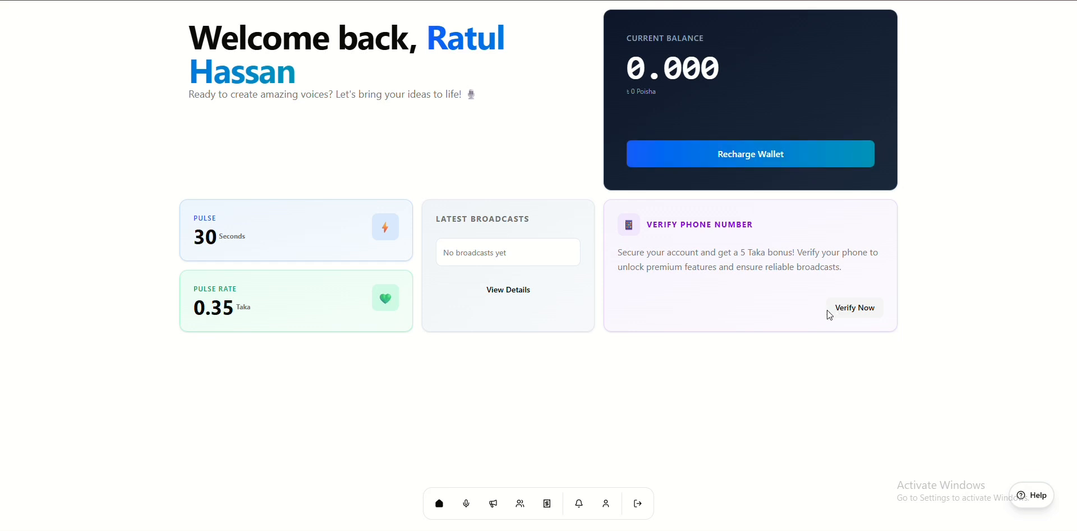
Begin phone verification and go to the phone number entry in the profile's contact settings
{"action": "left_click", "coordinate": [858, 309]}
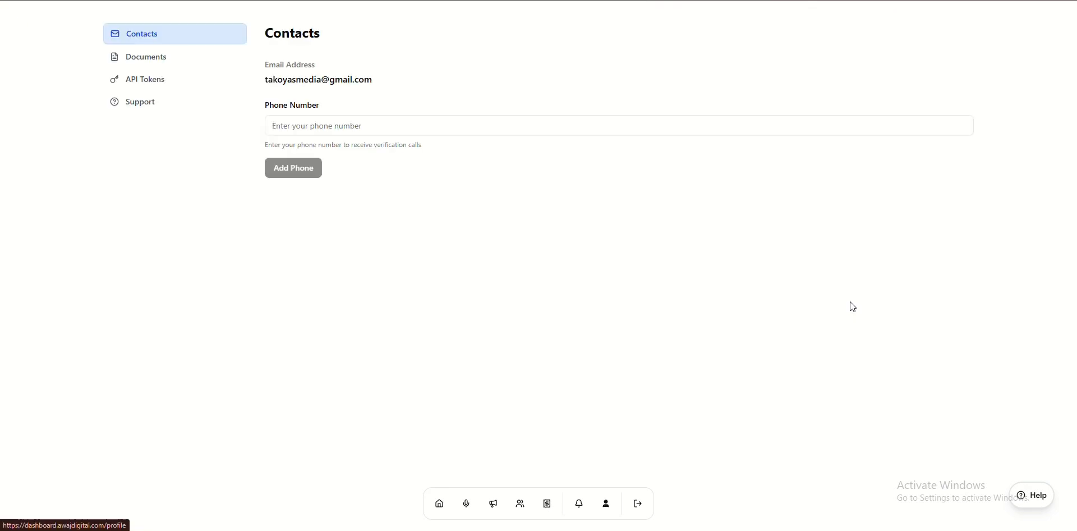
{"action": "left_click", "coordinate": [355, 126]}
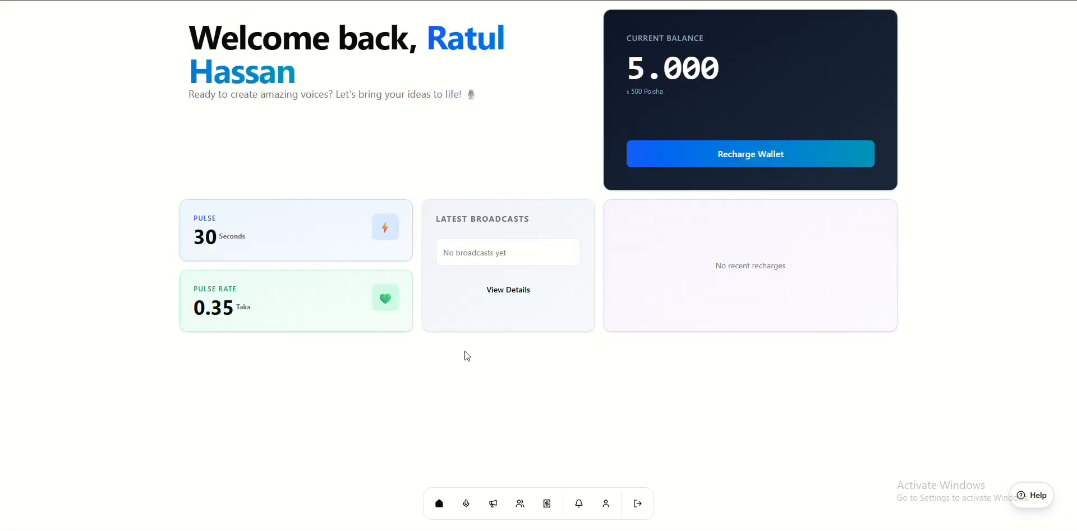
Start a new simple voice named "testing" and check the option of choosing an audio file from the computer
{"action": "left_click", "coordinate": [465, 505]}
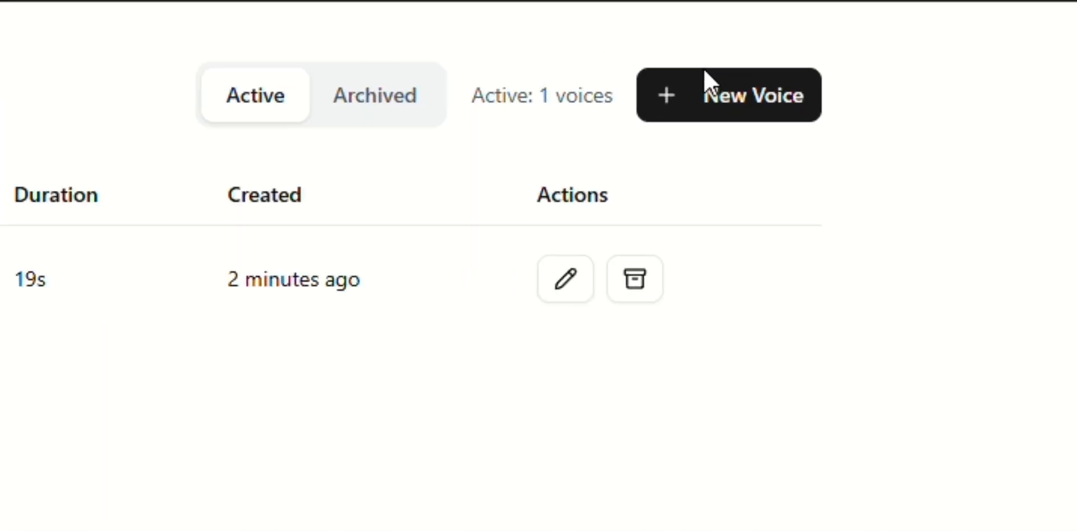
{"action": "left_click", "coordinate": [666, 123]}
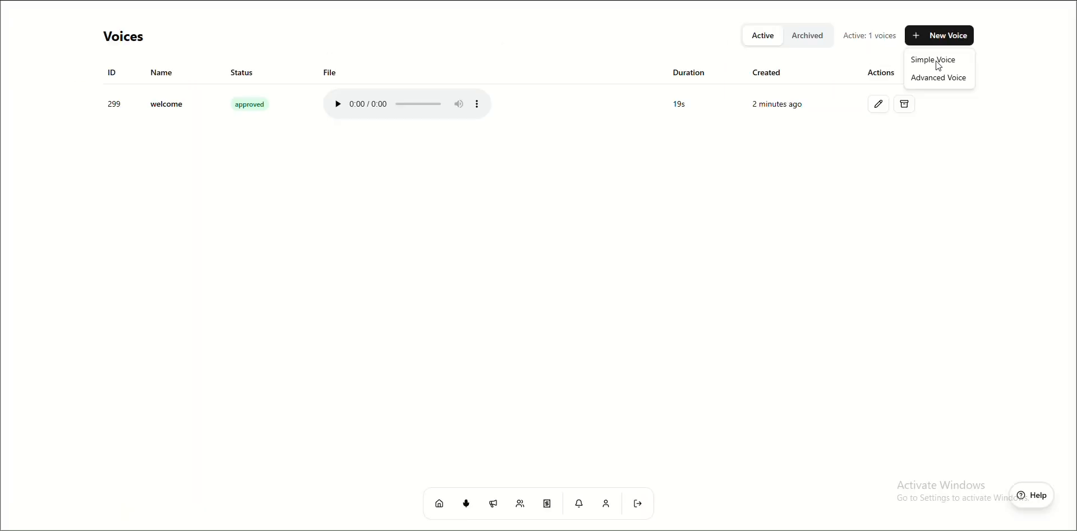
{"action": "left_click", "coordinate": [939, 65]}
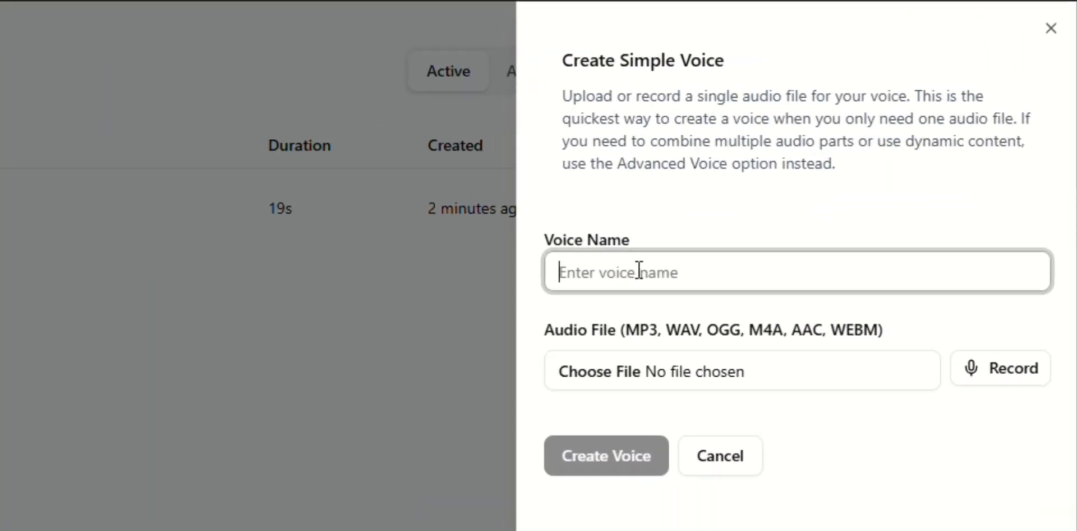
{"action": "type", "text": "testing"}
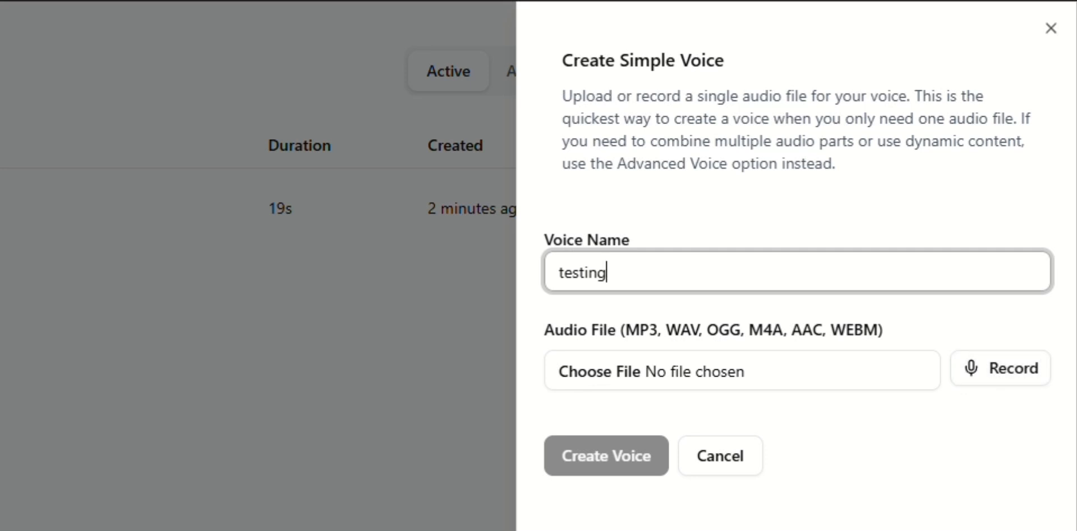
{"action": "left_click", "coordinate": [591, 373]}
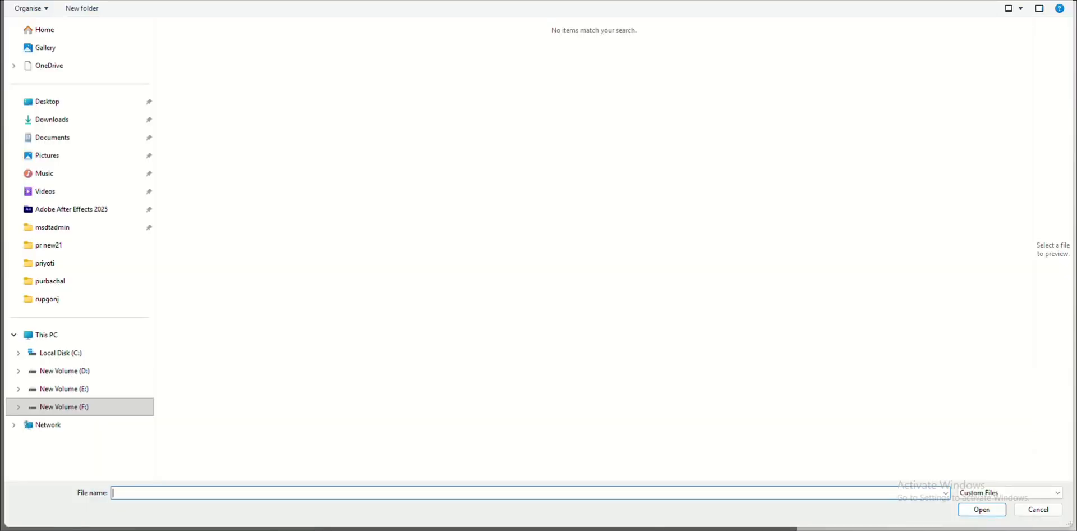
{"action": "left_click", "coordinate": [1063, 1]}
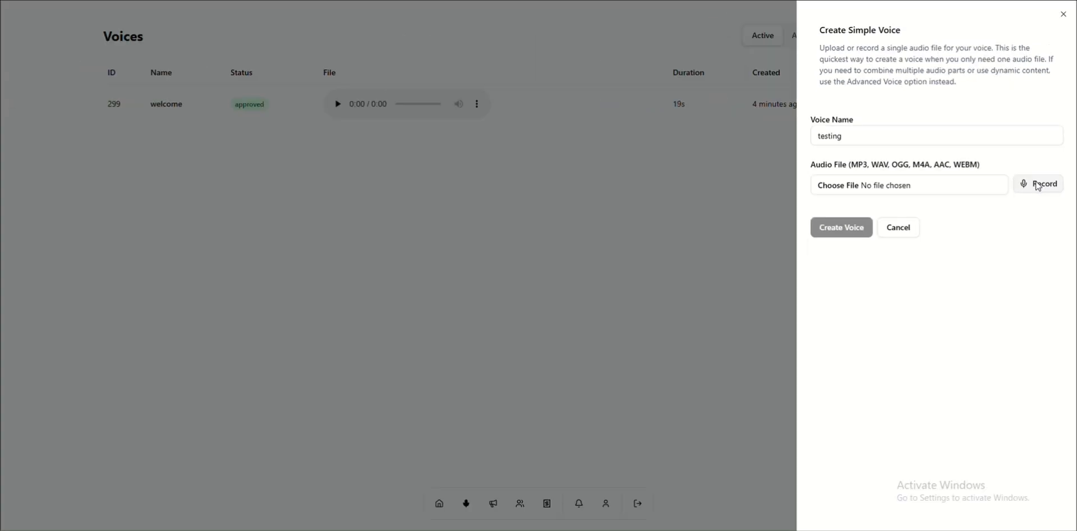
Record an 8-second audio clip with microphone access allowed, save the recording and create the voice from it
{"action": "left_click", "coordinate": [1039, 185]}
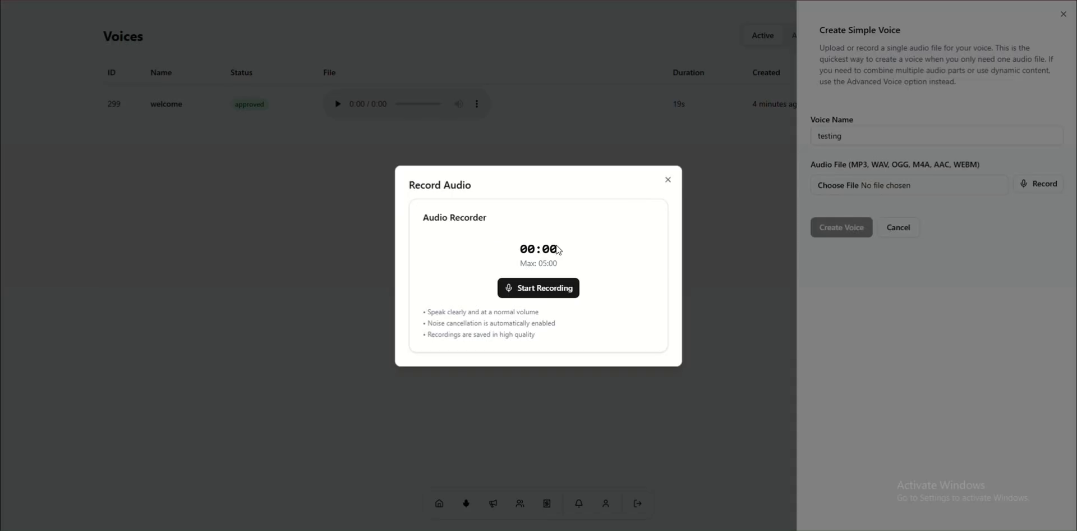
{"action": "left_click", "coordinate": [561, 286]}
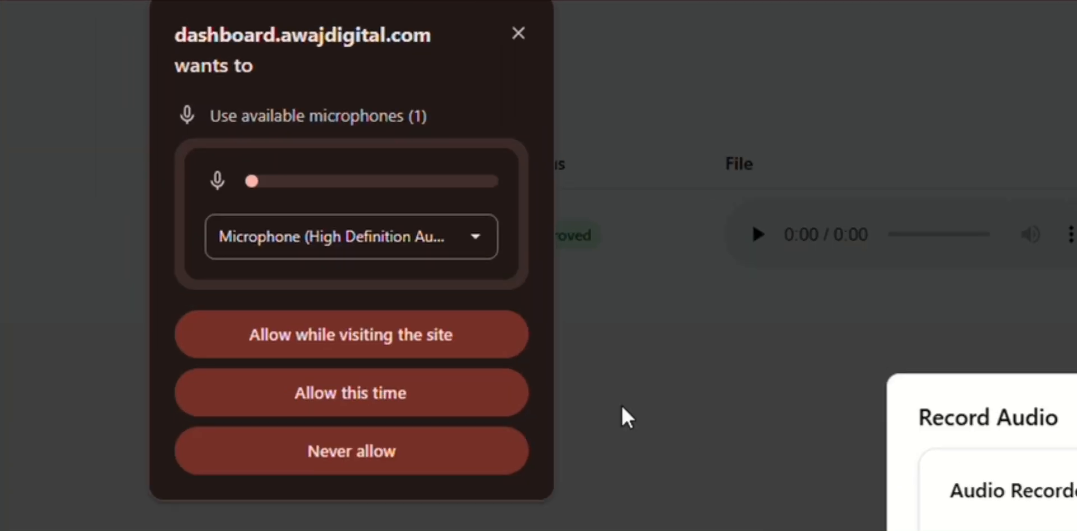
{"action": "left_click", "coordinate": [221, 199]}
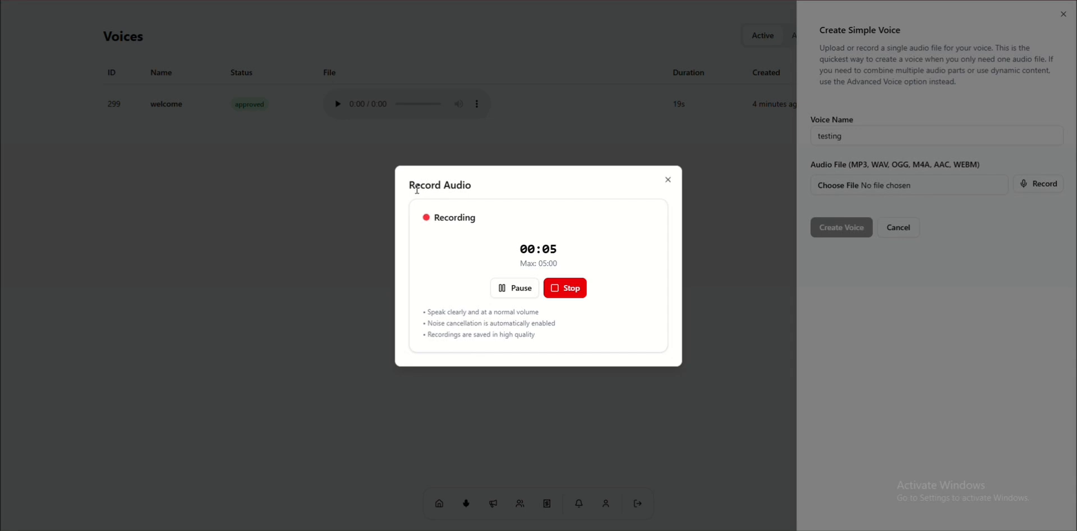
{"action": "left_click", "coordinate": [528, 289]}
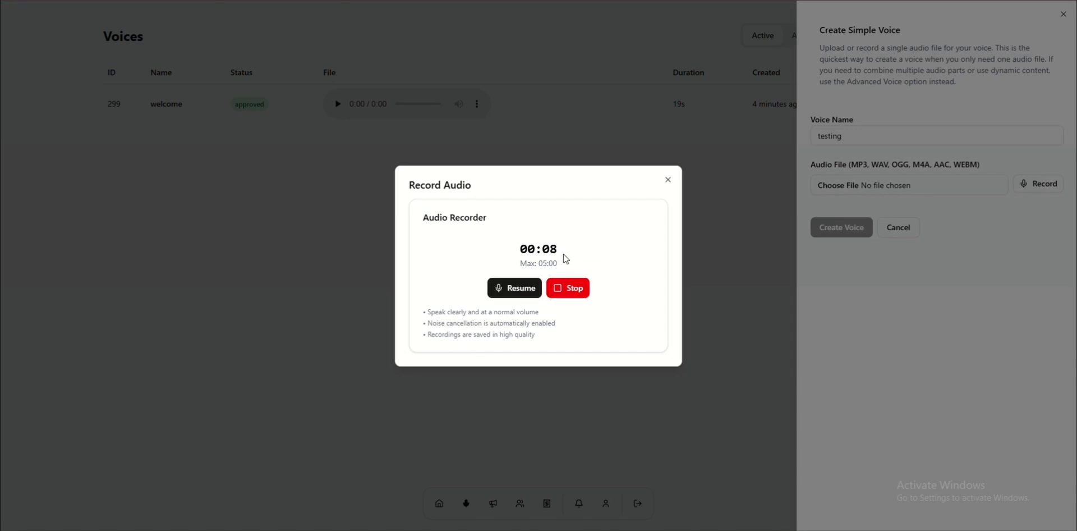
{"action": "left_click", "coordinate": [570, 291]}
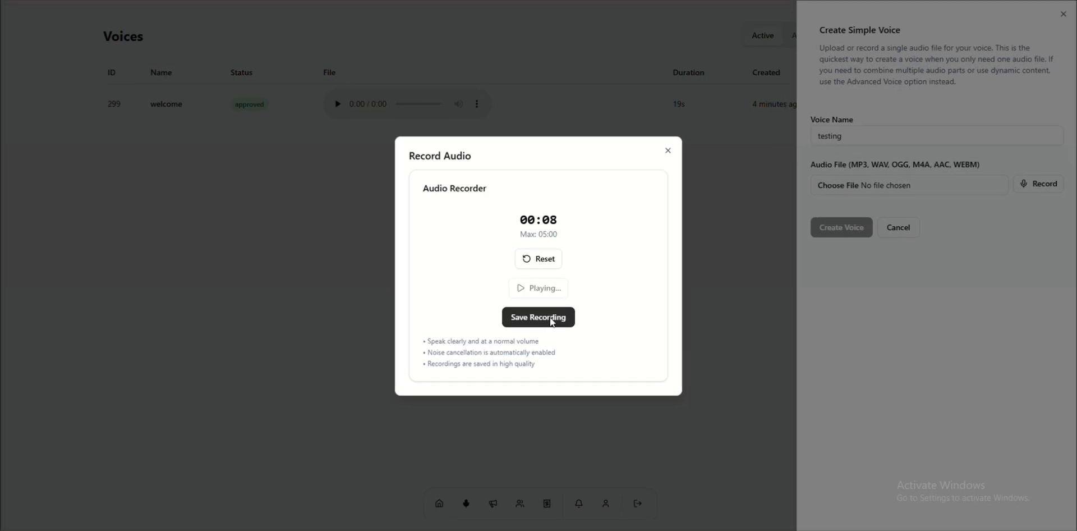
{"action": "left_click", "coordinate": [550, 318]}
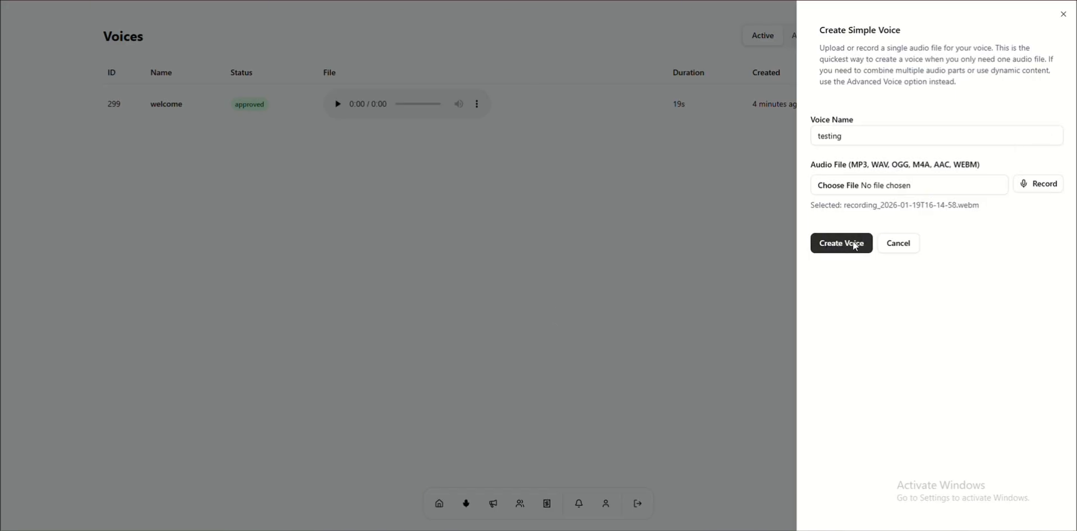
{"action": "left_click", "coordinate": [846, 248]}
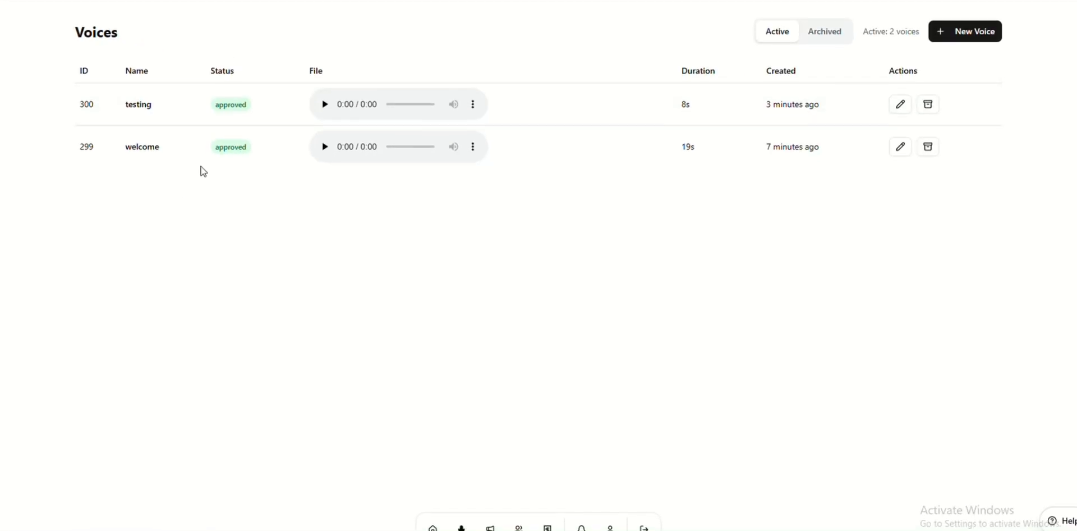
{"action": "left_click", "coordinate": [490, 525]}
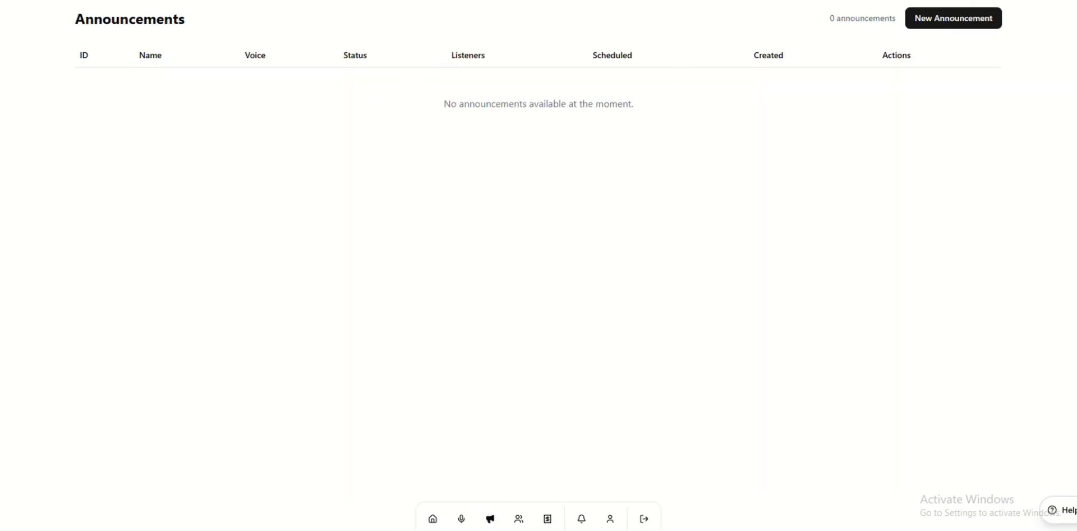
{"action": "left_click", "coordinate": [943, 21]}
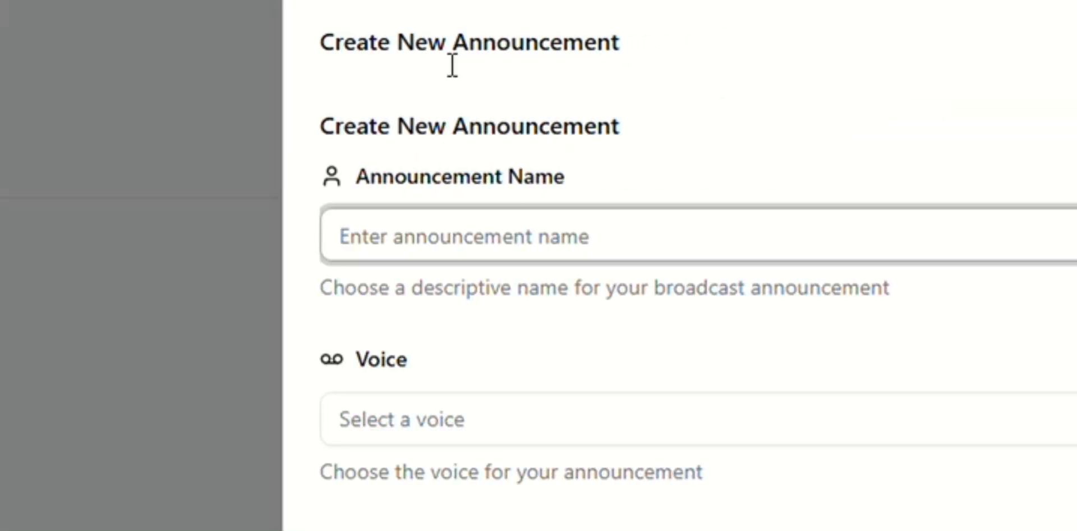
{"action": "left_click", "coordinate": [526, 235]}
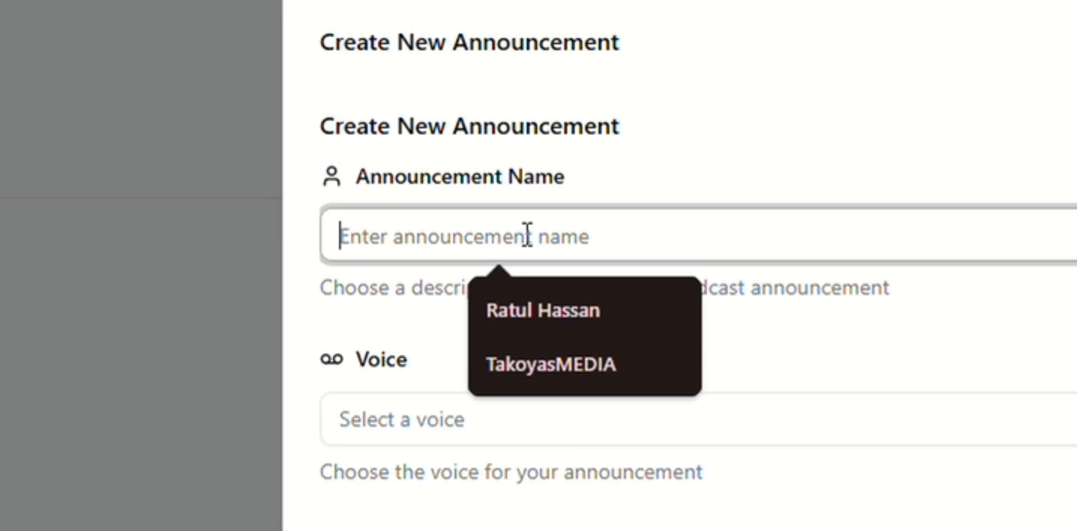
{"action": "type", "text": "test"}
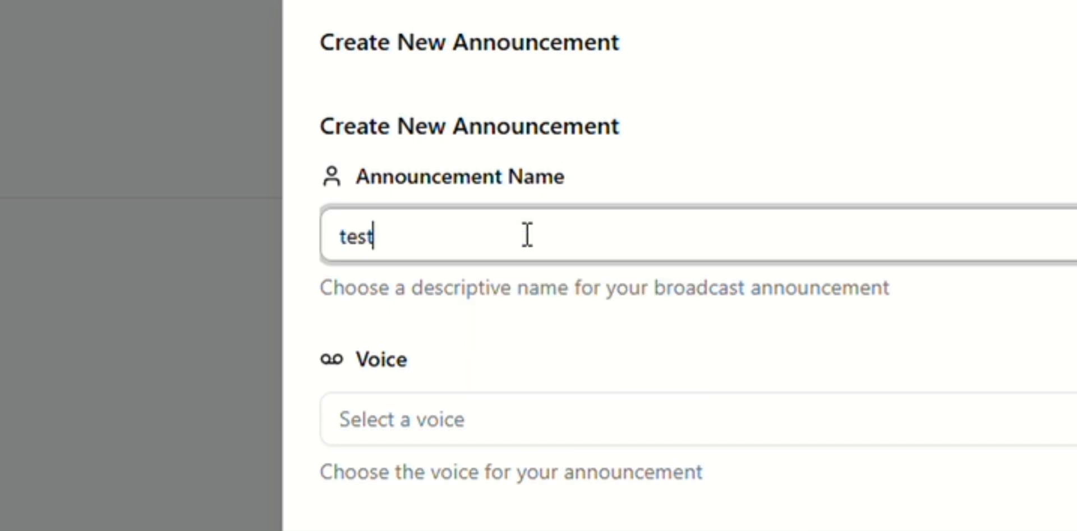
{"action": "left_click", "coordinate": [893, 418]}
{"action": "scroll", "coordinate": [517, 336], "scroll_direction": "down", "scroll_amount": 4}
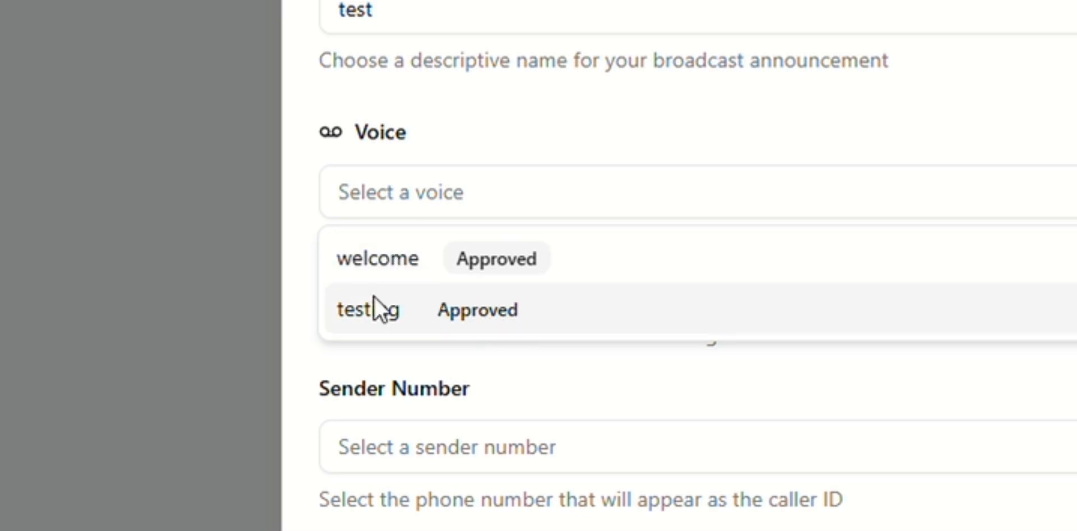
{"action": "left_click", "coordinate": [378, 314]}
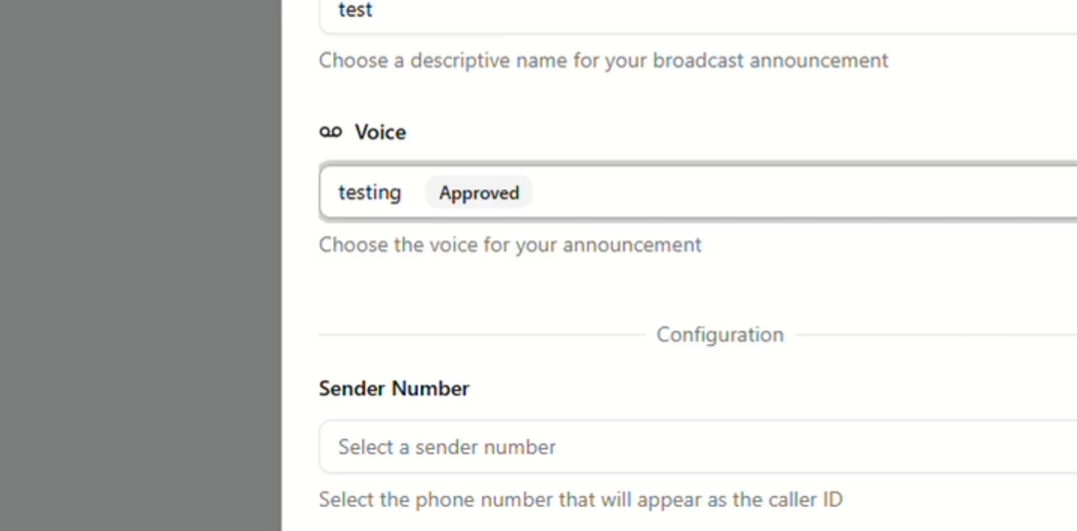
{"action": "left_click", "coordinate": [587, 456]}
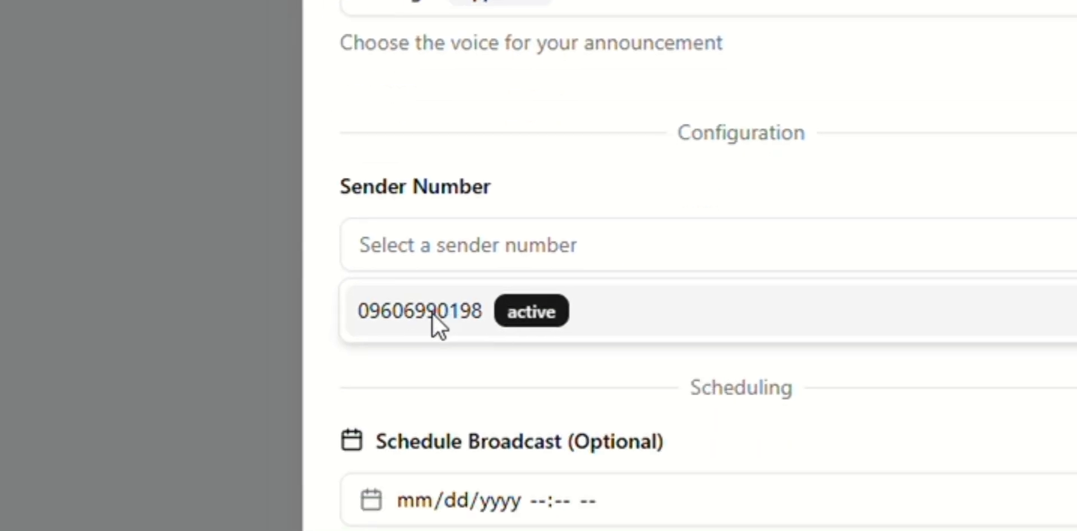
{"action": "left_click", "coordinate": [433, 313]}
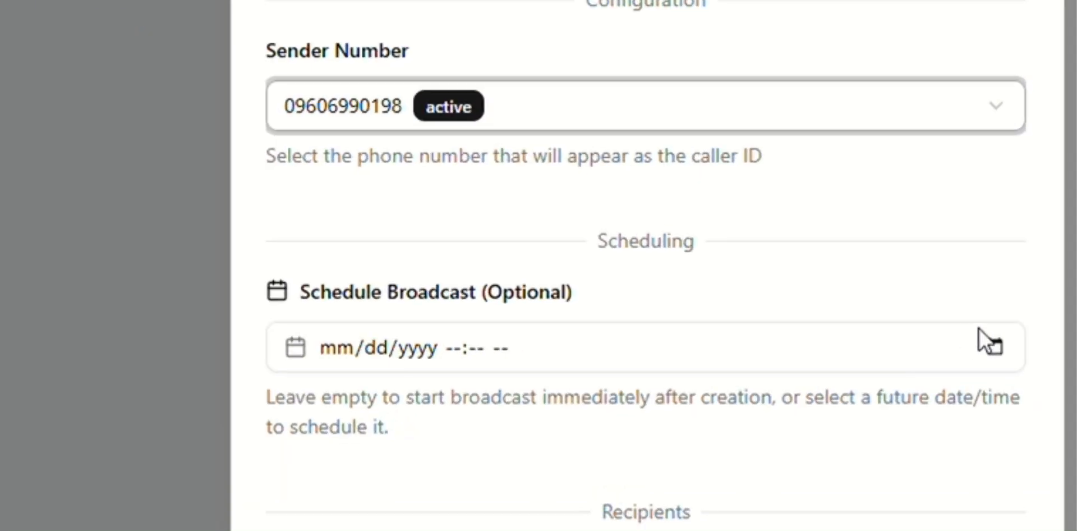
{"action": "left_click", "coordinate": [991, 339]}
{"action": "left_click", "coordinate": [996, 348]}
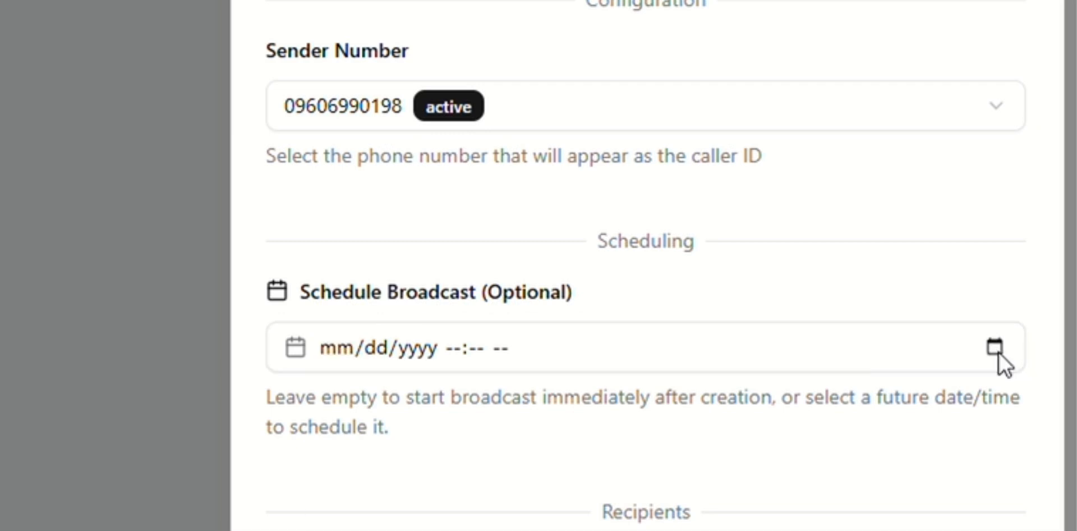
{"action": "left_click", "coordinate": [640, 298]}
{"action": "scroll", "coordinate": [719, 297], "scroll_direction": "down", "scroll_amount": 2}
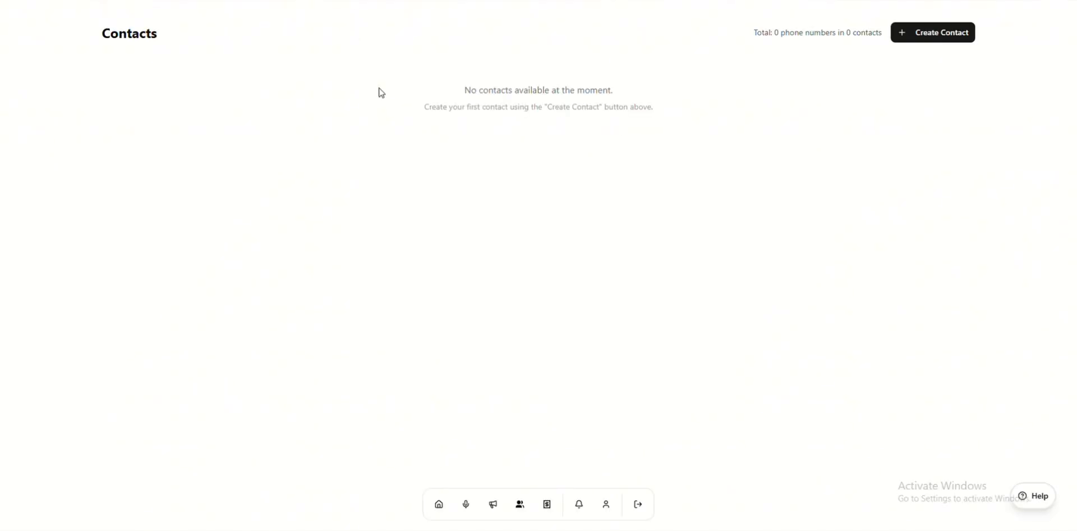
Create a first contact with the contact's name and phone number
{"action": "left_click", "coordinate": [942, 35]}
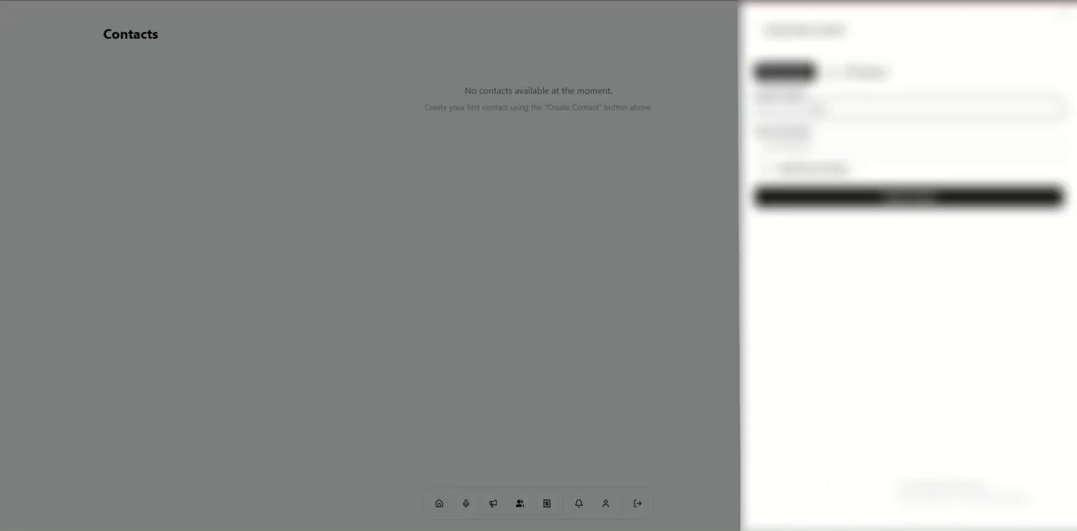
{"action": "type", "text": "John"}
{"action": "key", "text": "Tab"}
{"action": "type", "text": "1234567890"}
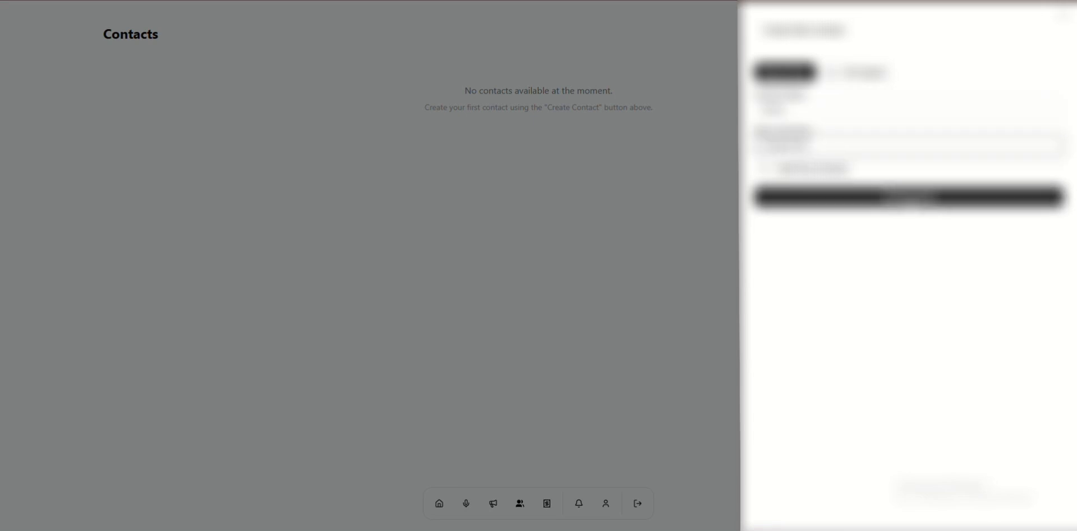
{"action": "left_click", "coordinate": [893, 200]}
Add a second contact, entering its name and phone number
{"action": "left_click", "coordinate": [954, 31]}
{"action": "key", "text": "Tab"}
{"action": "type", "text": "1234567890"}
{"action": "key", "text": "Return"}
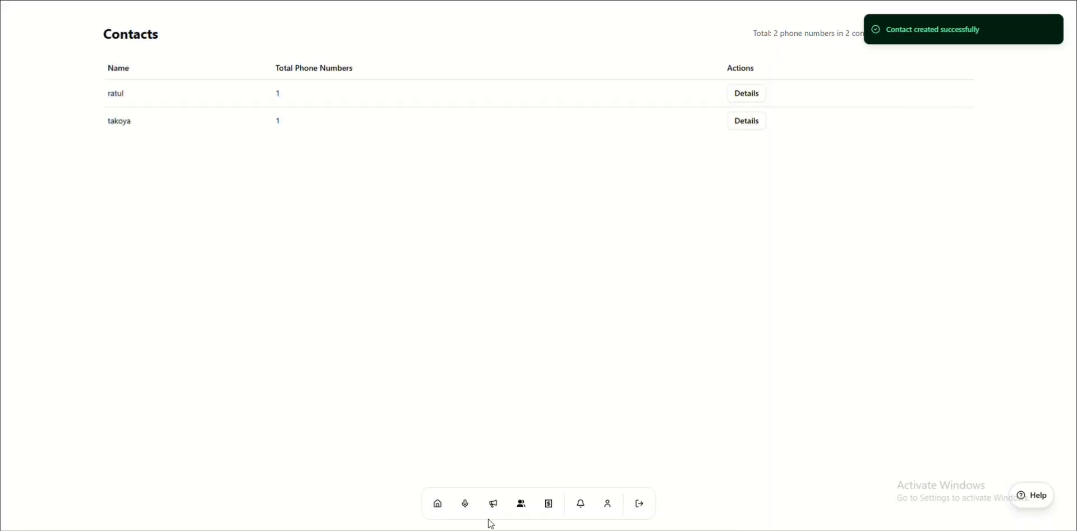
Start a new announcement named "test" with the voice "testing" and the active sender number as caller ID
{"action": "left_click", "coordinate": [493, 503]}
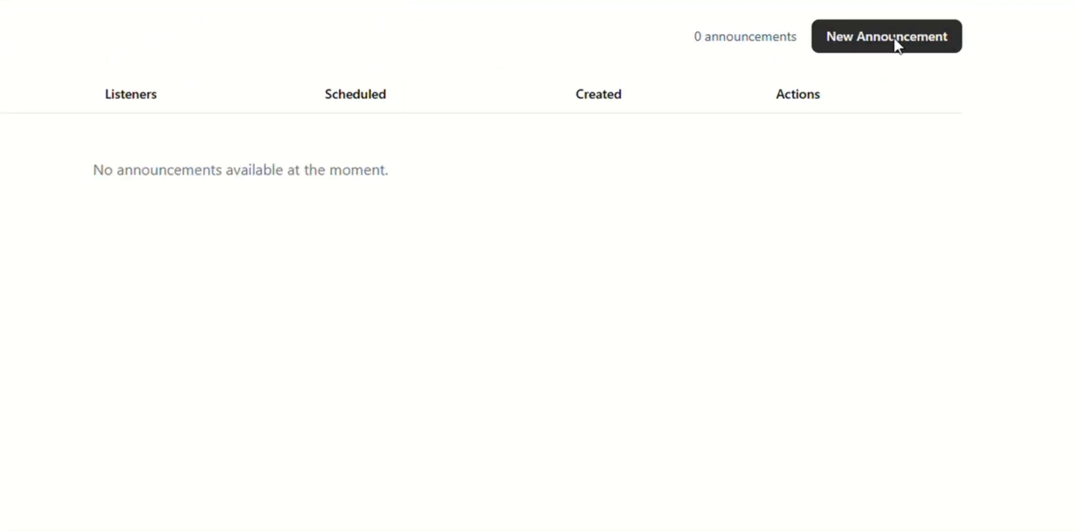
{"action": "left_click", "coordinate": [905, 38]}
{"action": "left_click", "coordinate": [825, 127]}
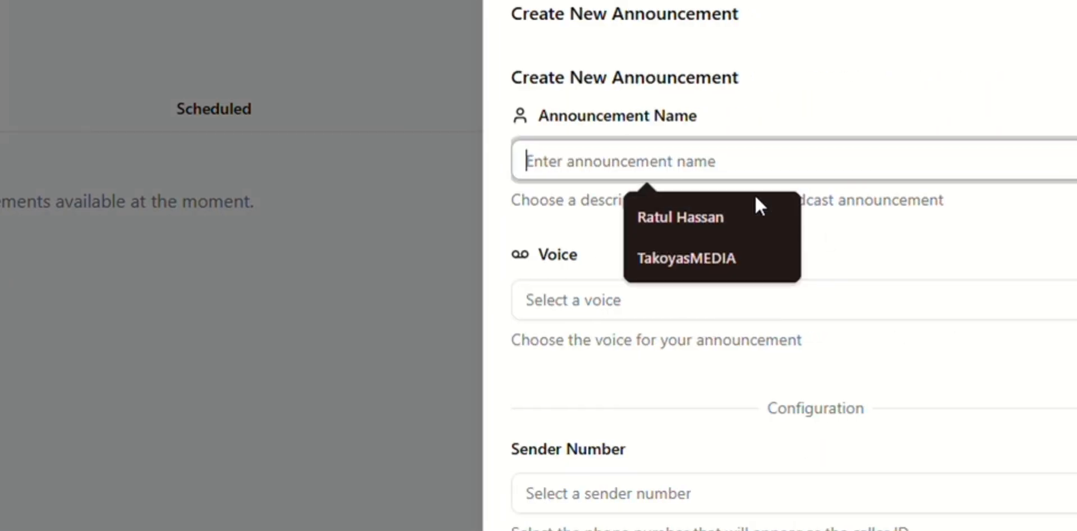
{"action": "type", "text": "test"}
{"action": "left_click", "coordinate": [570, 303]}
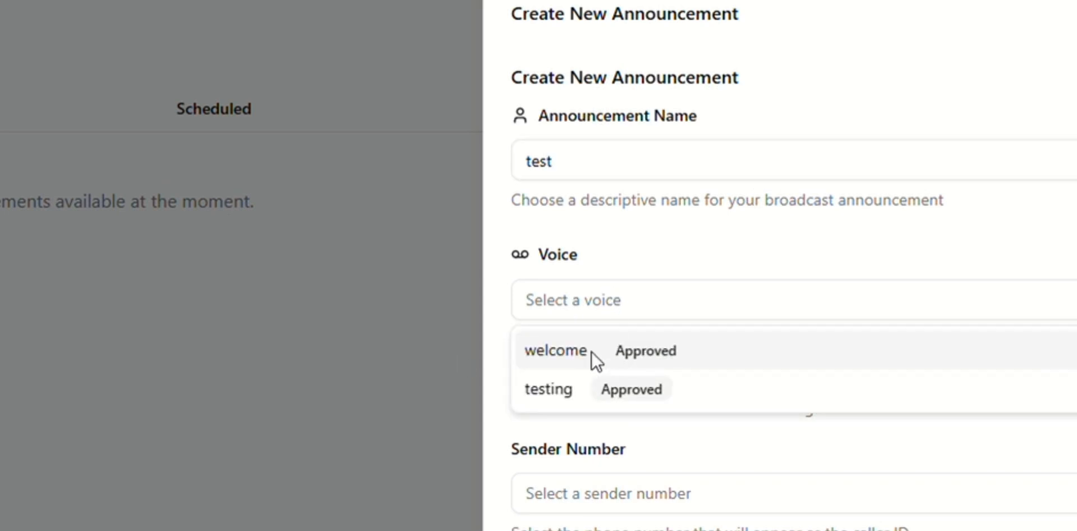
{"action": "left_click", "coordinate": [591, 351]}
{"action": "left_click", "coordinate": [567, 310]}
{"action": "left_click", "coordinate": [571, 393]}
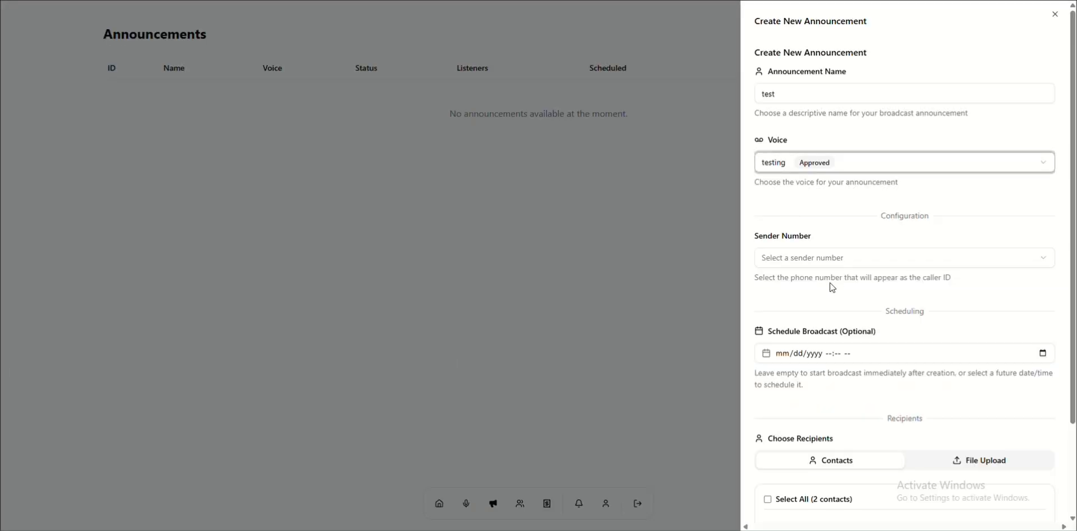
{"action": "left_click", "coordinate": [820, 261]}
{"action": "left_click", "coordinate": [803, 283]}
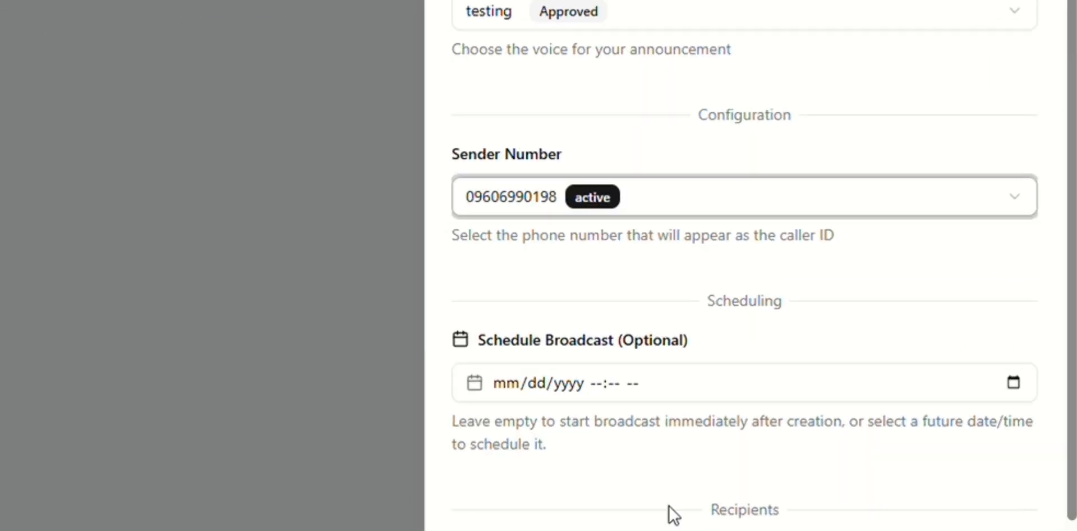
Select all contacts as recipients, leave the schedule empty and create the announcement
{"action": "scroll", "coordinate": [674, 512], "scroll_direction": "down", "scroll_amount": 4}
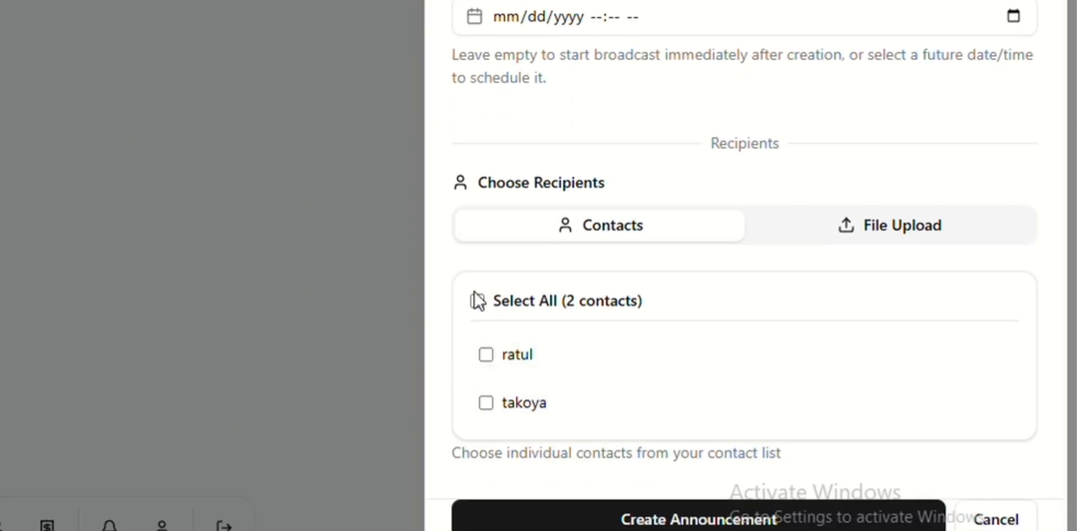
{"action": "left_click", "coordinate": [500, 308]}
{"action": "scroll", "coordinate": [840, 389], "scroll_direction": "up", "scroll_amount": 2}
{"action": "scroll", "coordinate": [840, 389], "scroll_direction": "down", "scroll_amount": 2}
{"action": "left_click", "coordinate": [678, 517]}
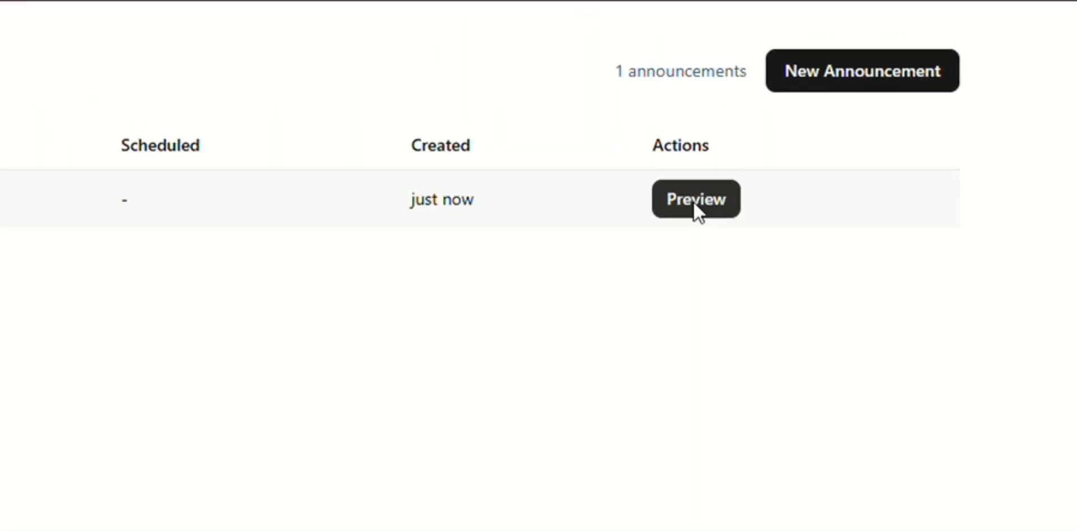
Review the "test" announcement's processing statistics and pricing details, and start its broadcast
{"action": "left_click", "coordinate": [696, 199]}
{"action": "scroll", "coordinate": [635, 435], "scroll_direction": "down", "scroll_amount": 3}
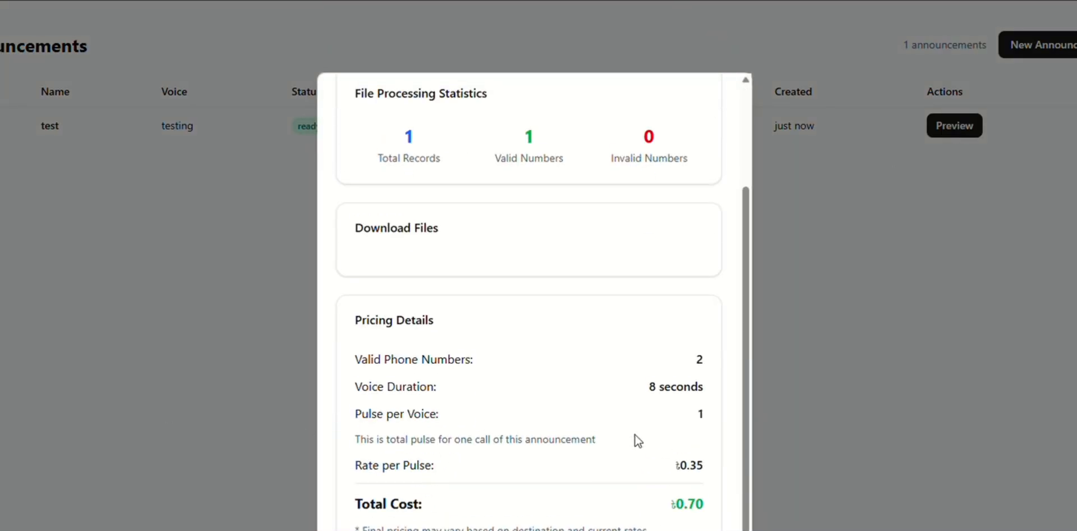
{"action": "scroll", "coordinate": [635, 435], "scroll_direction": "down", "scroll_amount": 2}
{"action": "scroll", "coordinate": [585, 446], "scroll_direction": "up", "scroll_amount": 5}
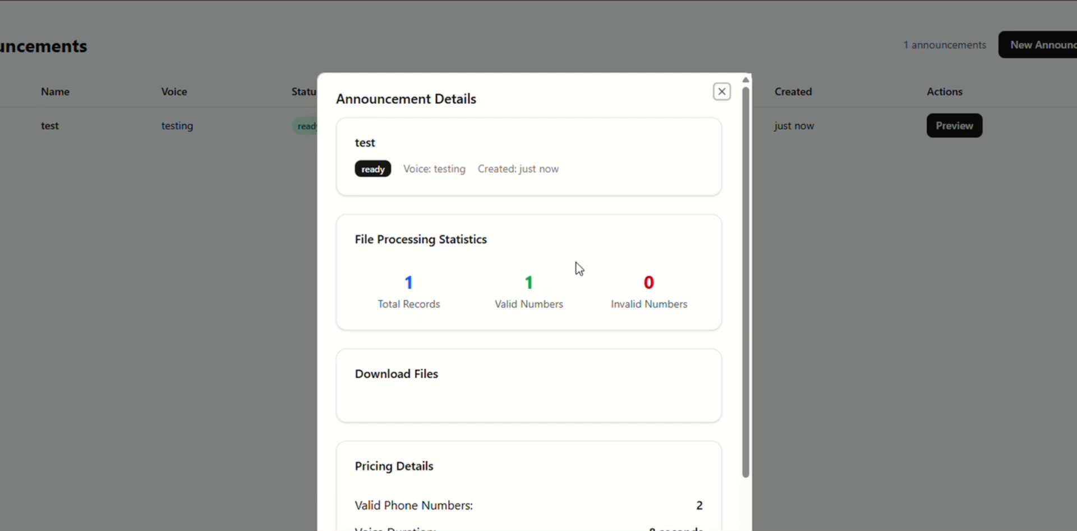
{"action": "scroll", "coordinate": [571, 289], "scroll_direction": "down", "scroll_amount": 4}
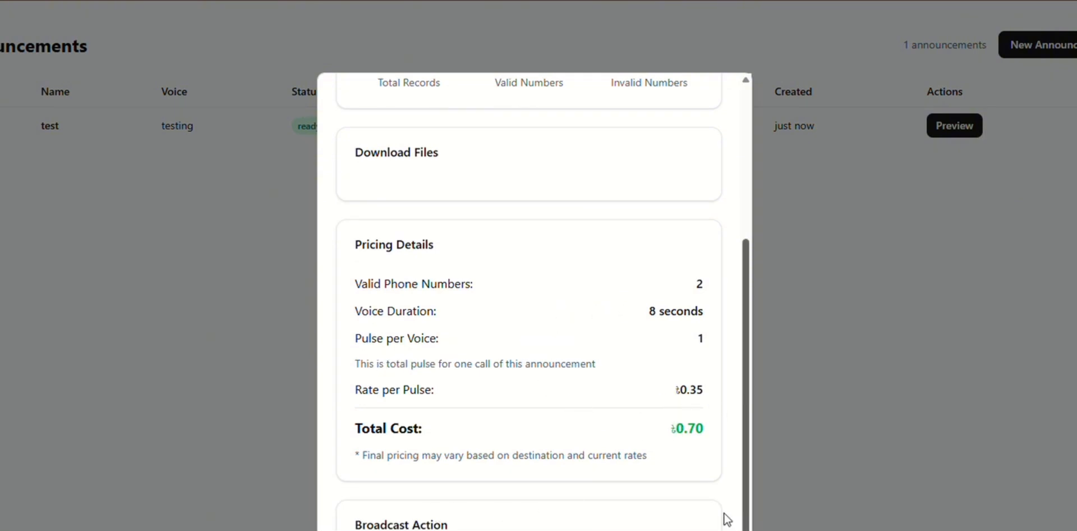
{"action": "left_click", "coordinate": [620, 528]}
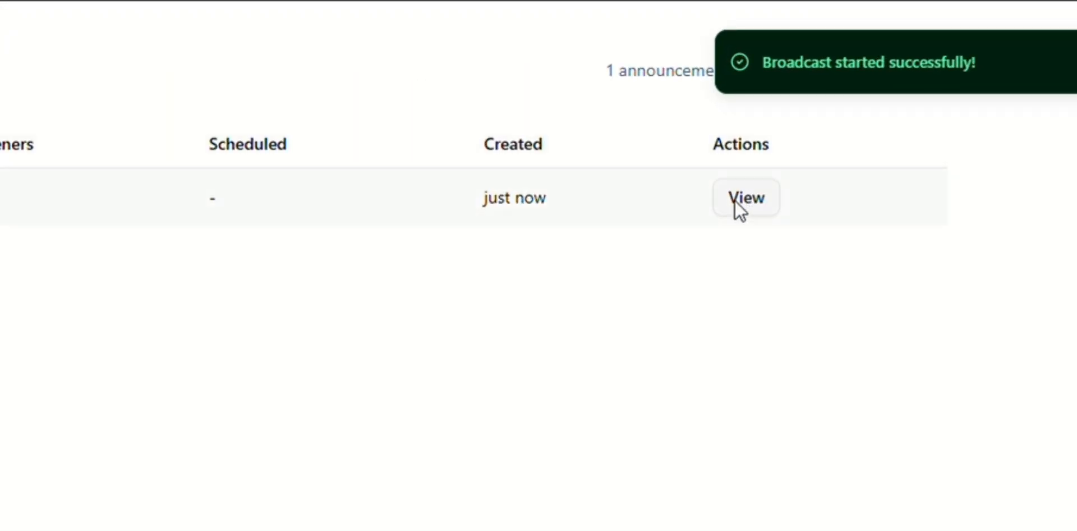
Examine the call outcome and status statistics of the "test" broadcast until it finishes, and return to the announcements list
{"action": "left_click", "coordinate": [735, 203]}
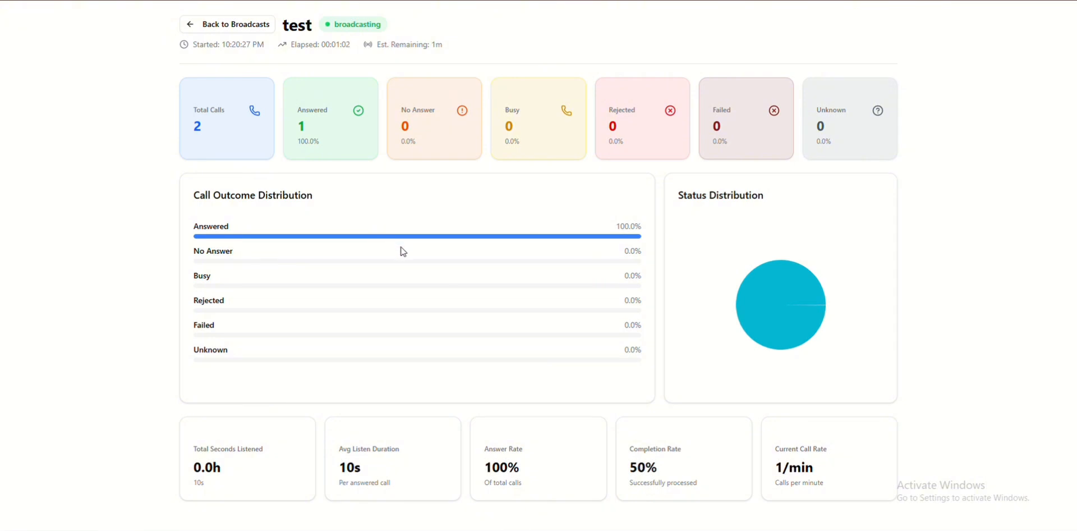
{"action": "mouse_move", "coordinate": [783, 295]}
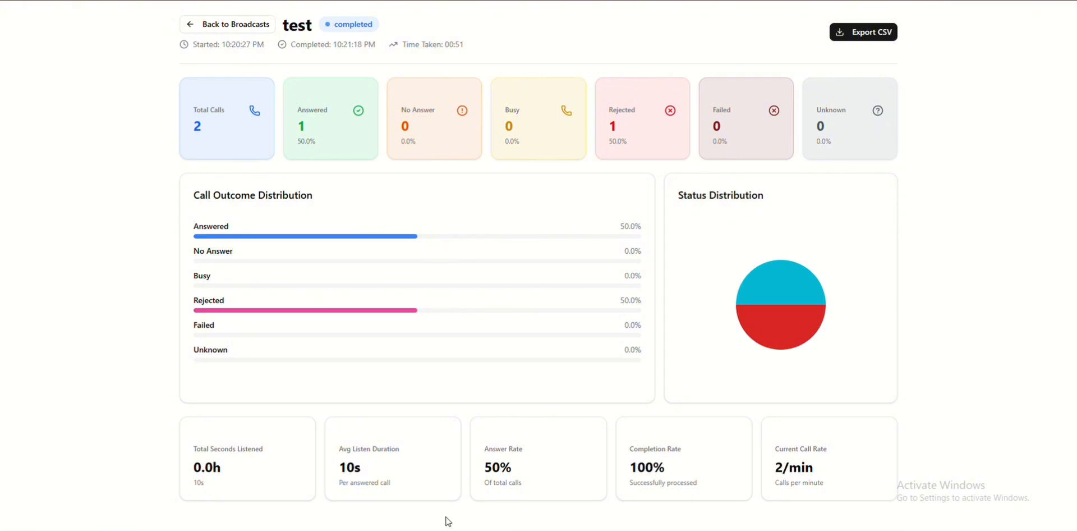
{"action": "left_click", "coordinate": [228, 26]}
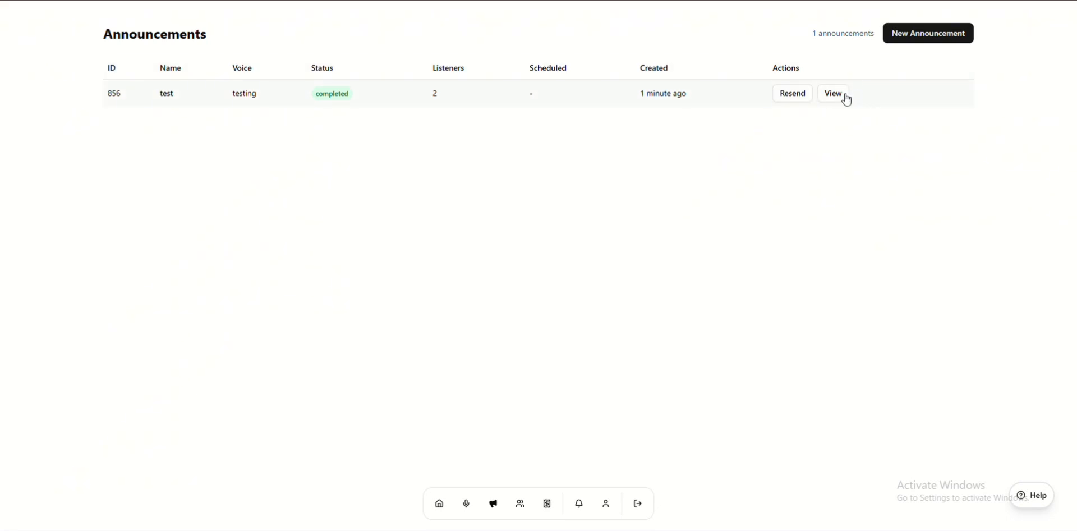
Look through the saved contacts, the transaction history and the notifications
{"action": "left_click", "coordinate": [522, 505]}
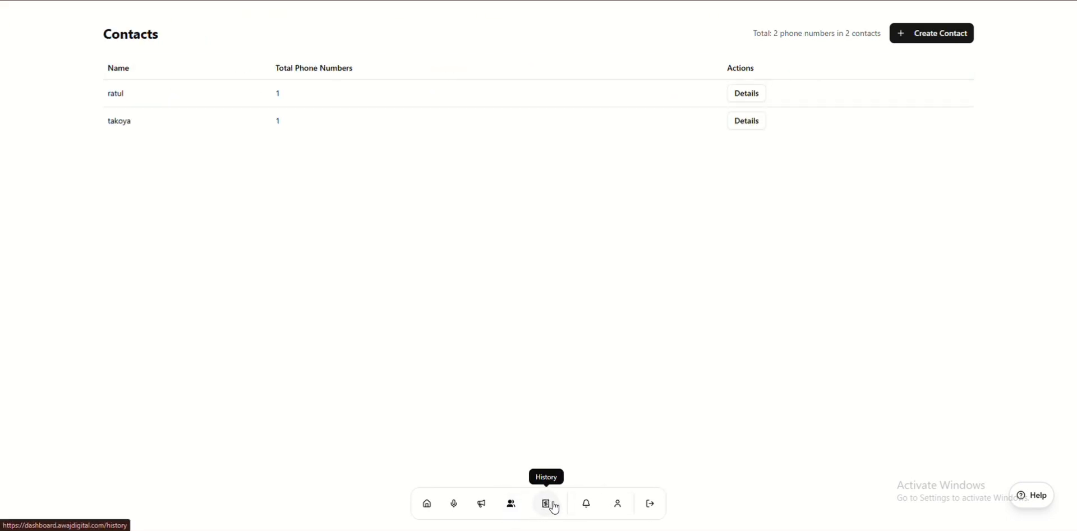
{"action": "left_click", "coordinate": [553, 507]}
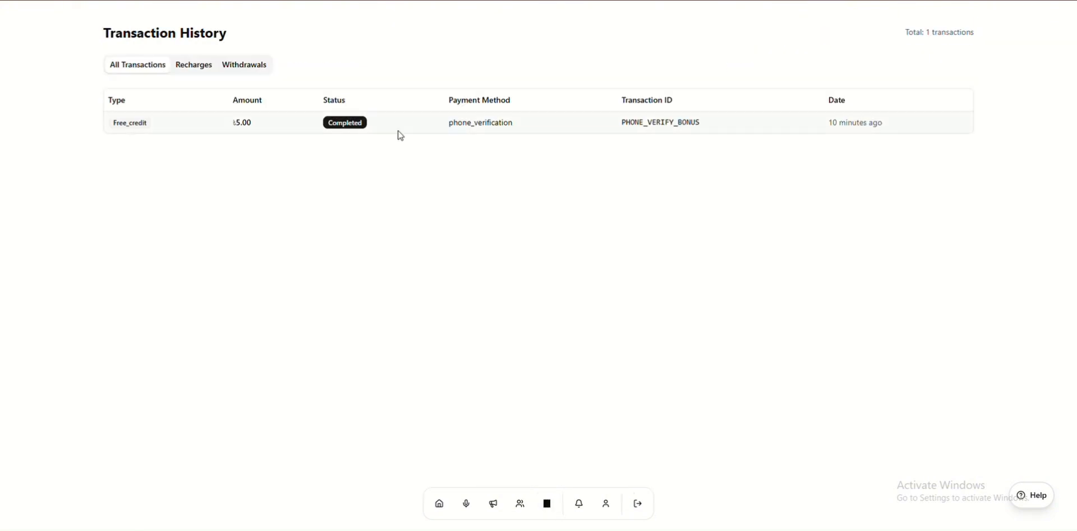
{"action": "left_click", "coordinate": [583, 507]}
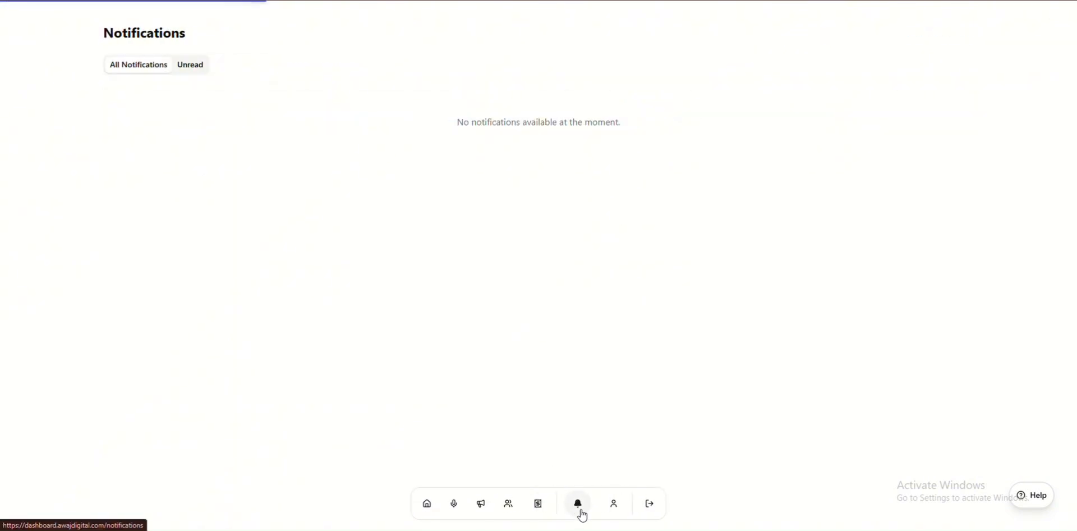
Review the profile's contact details, document uploads, API tokens and support information, and return to the home dashboard
{"action": "left_click", "coordinate": [606, 506]}
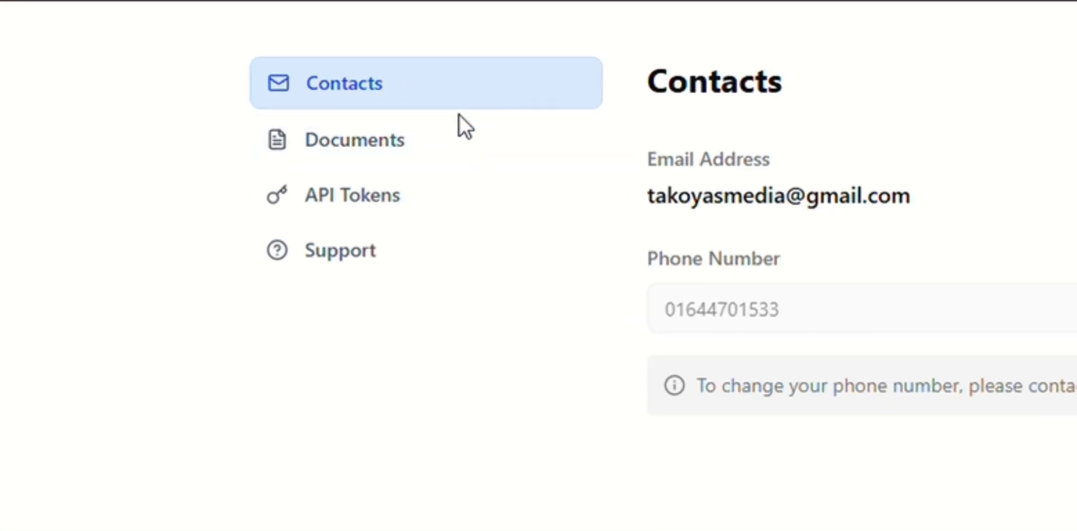
{"action": "left_click", "coordinate": [429, 153]}
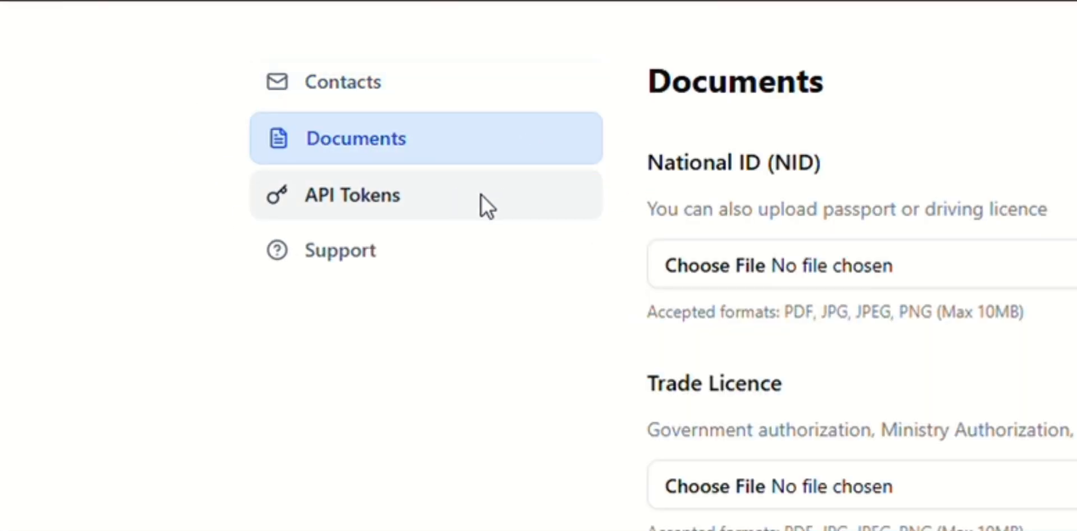
{"action": "left_click", "coordinate": [412, 198]}
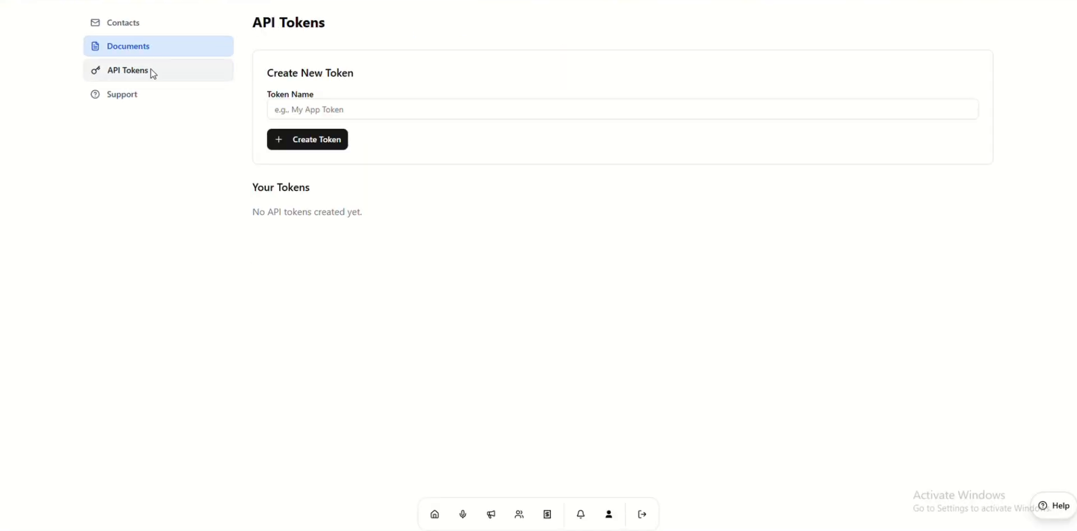
{"action": "left_click", "coordinate": [138, 100]}
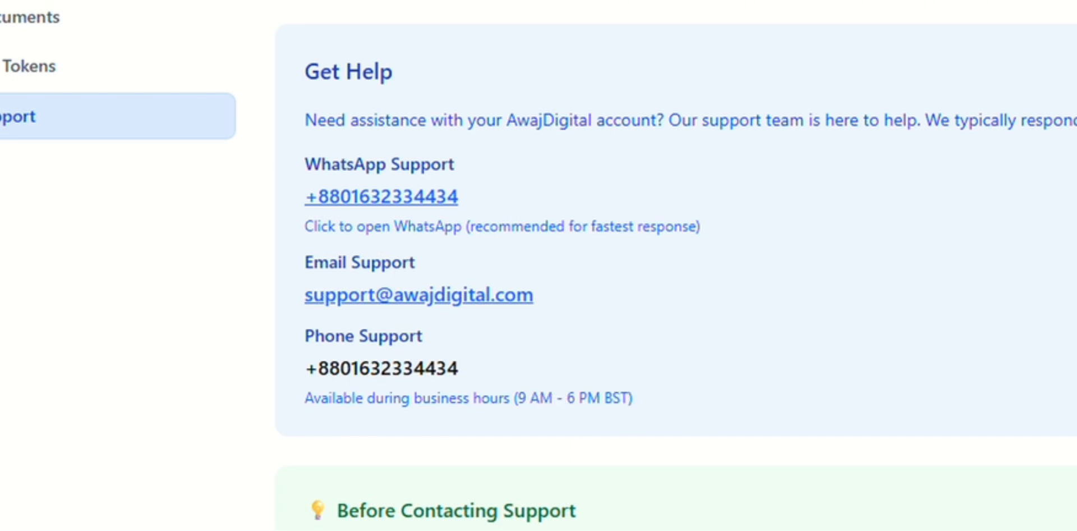
{"action": "left_click", "coordinate": [436, 510]}
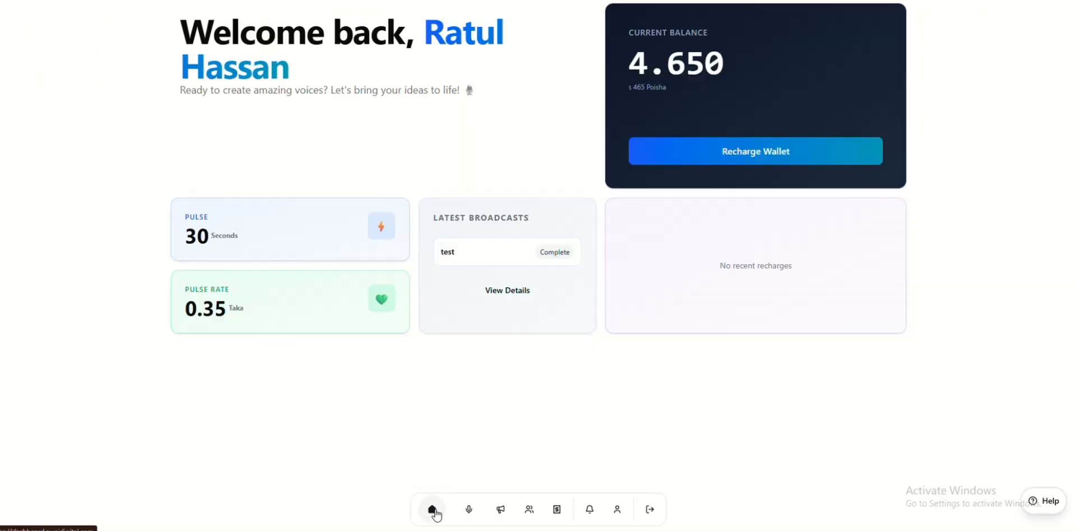